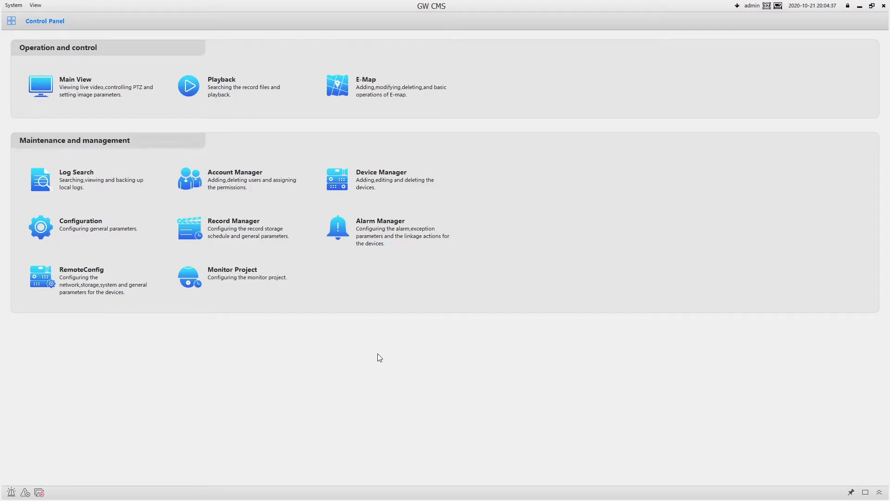
- Open the Playback workspace and tick, then untick, the whole NVR group
click(222, 89)
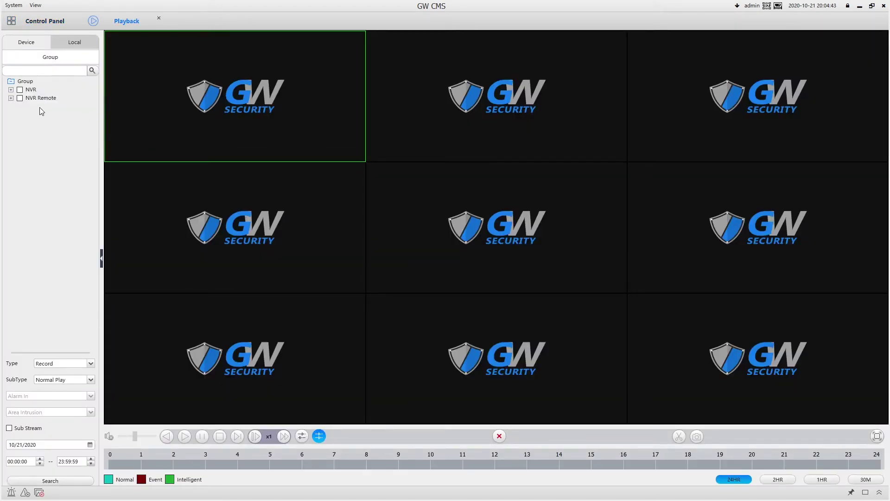
click(20, 90)
click(19, 89)
- Select the NVR Remote and NVR device entries in turn, ending on NVR
click(37, 99)
click(34, 90)
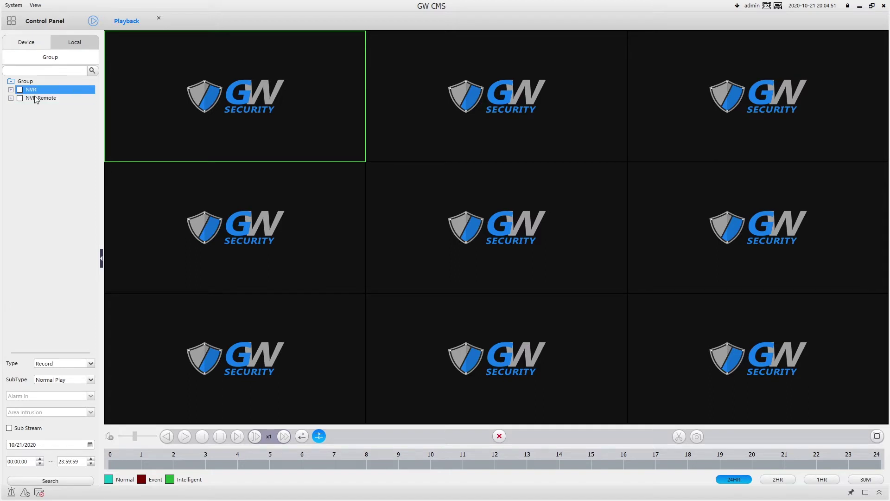
click(33, 99)
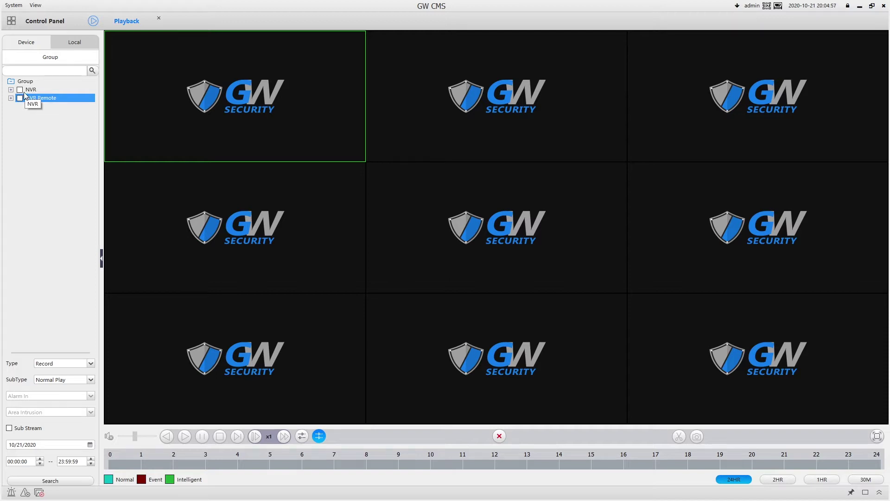
click(36, 92)
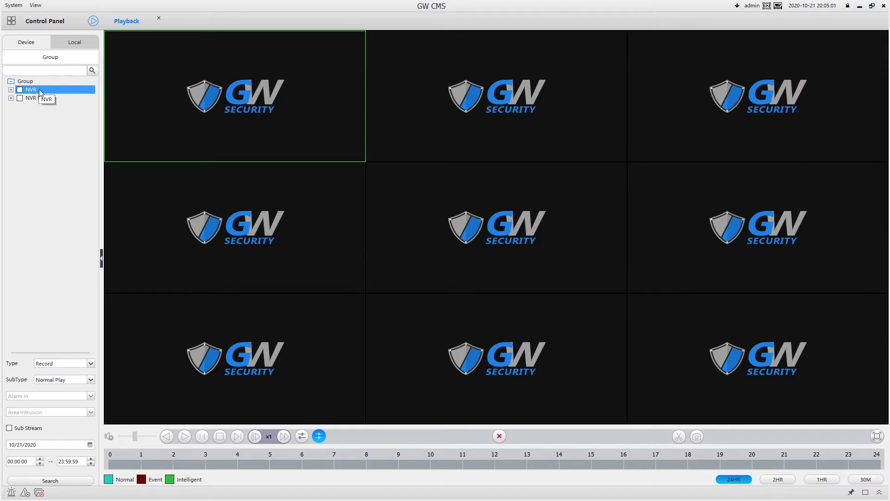
click(35, 97)
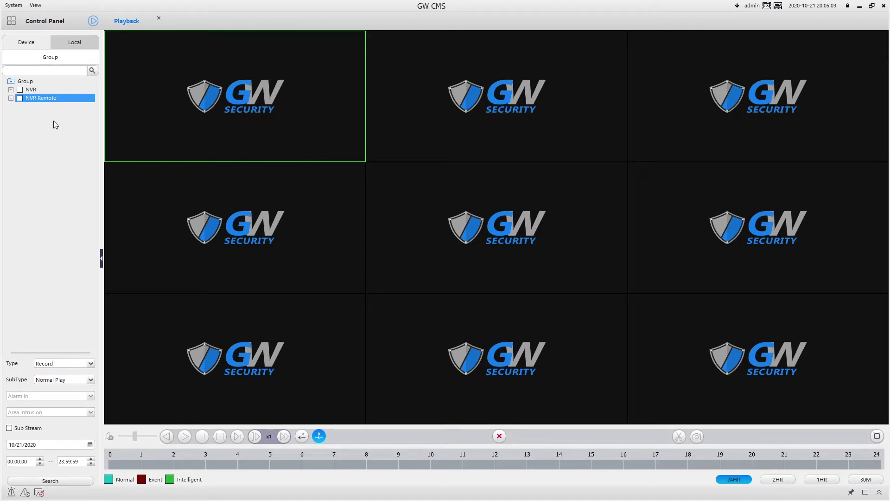
click(37, 90)
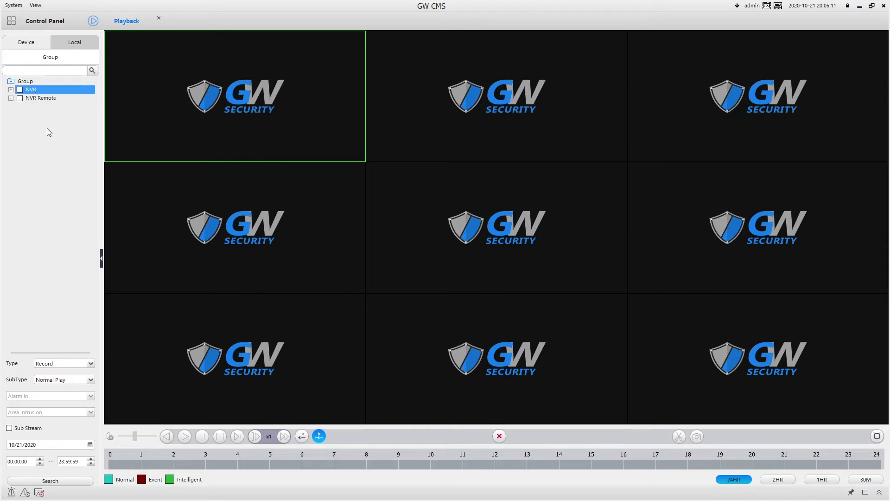
- Expand NVR and tick all eight cameras, Demo Camera_NVR through CAM 8_NVR
click(10, 89)
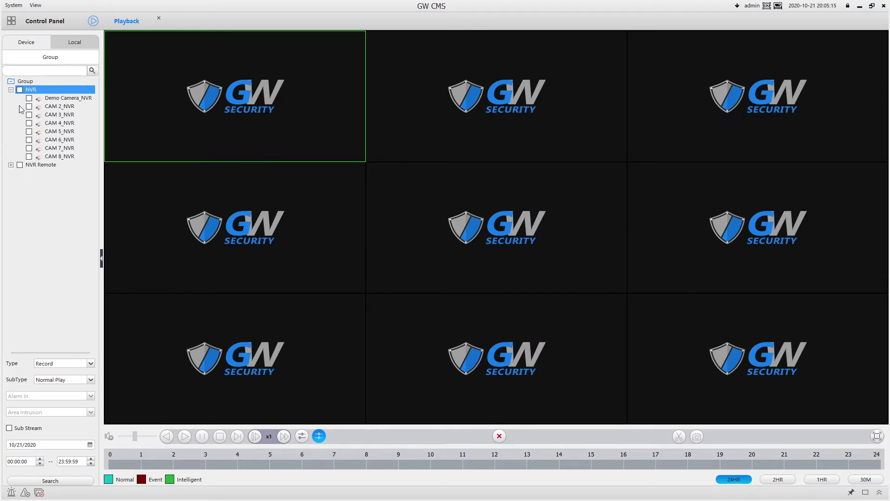
click(29, 99)
click(29, 106)
click(28, 114)
click(28, 123)
click(29, 131)
click(29, 140)
click(29, 148)
click(29, 157)
- Untick CAM 8_NVR back to CAM 2_NVR, leaving only Demo Camera_NVR selected
click(29, 157)
click(28, 148)
click(29, 139)
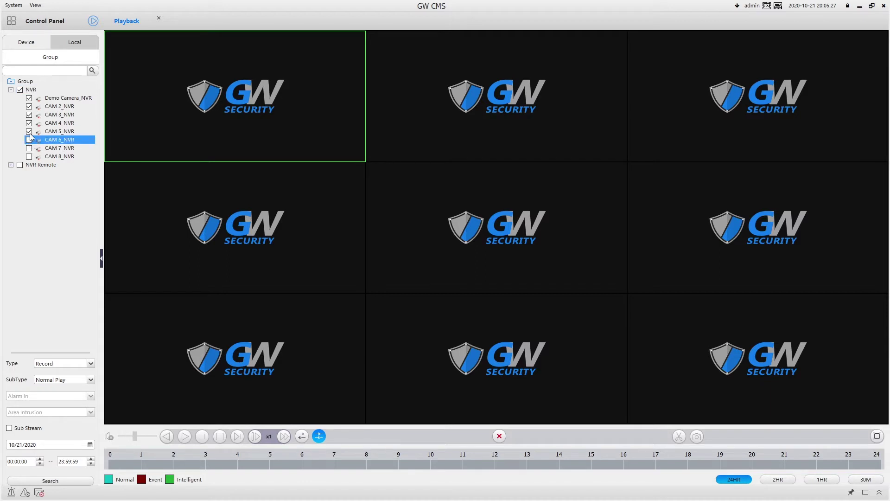
click(29, 132)
click(29, 122)
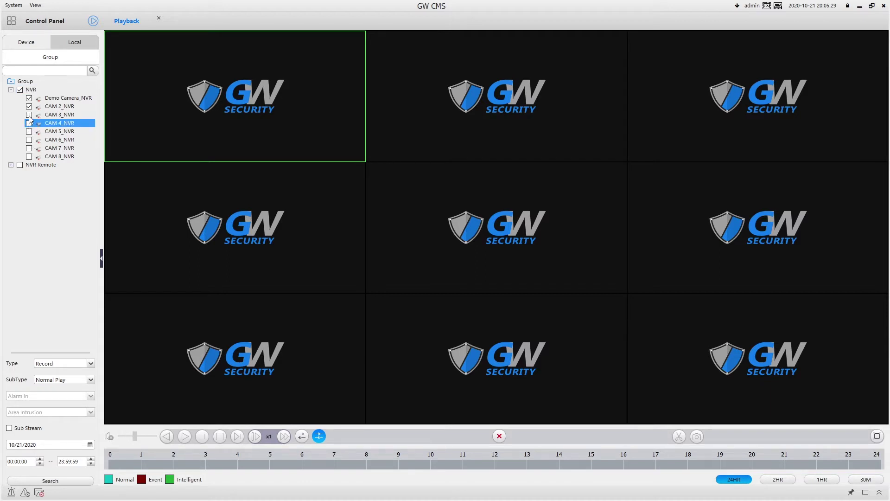
click(29, 115)
click(29, 106)
click(60, 101)
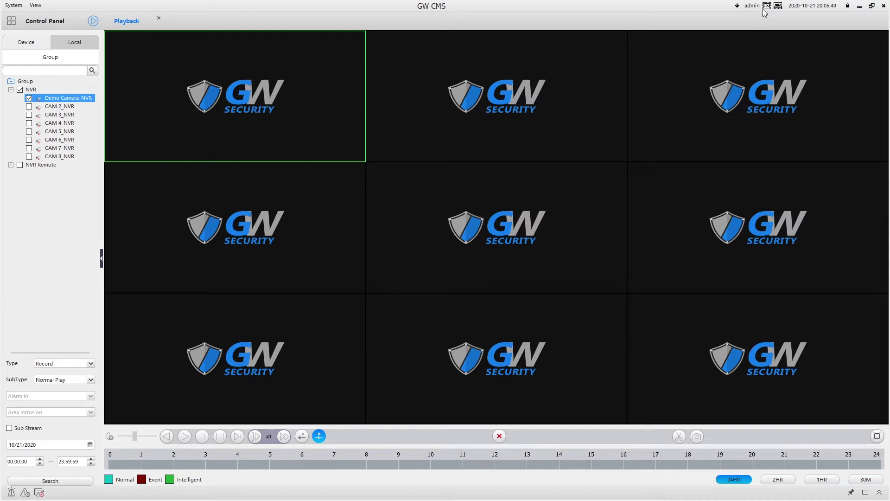
mouse_move(767, 7)
click(63, 364)
click(64, 364)
click(64, 364)
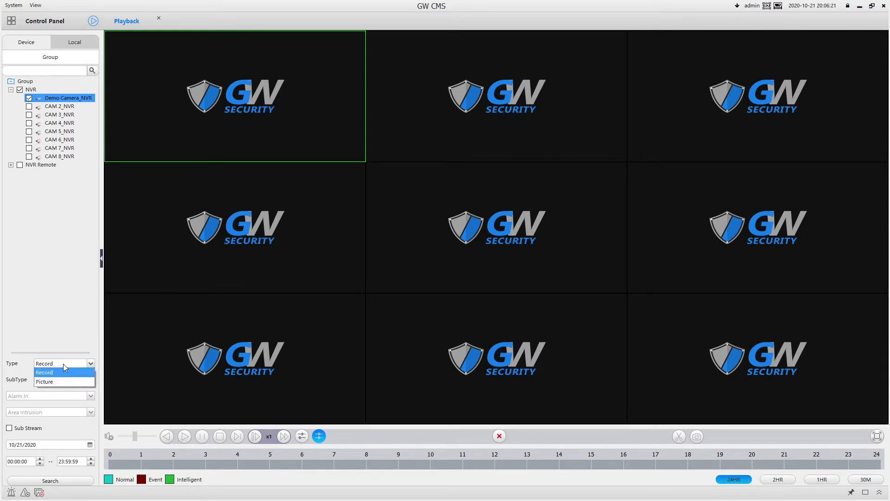
click(57, 380)
click(56, 364)
click(56, 378)
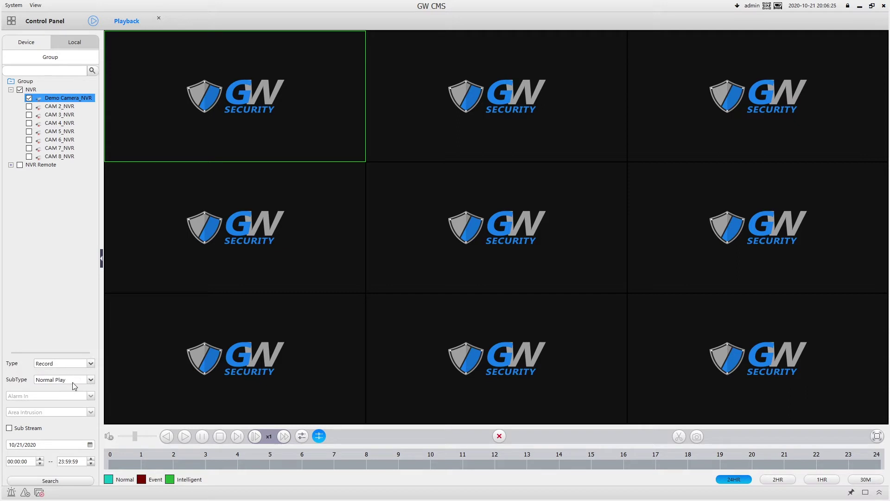
click(71, 380)
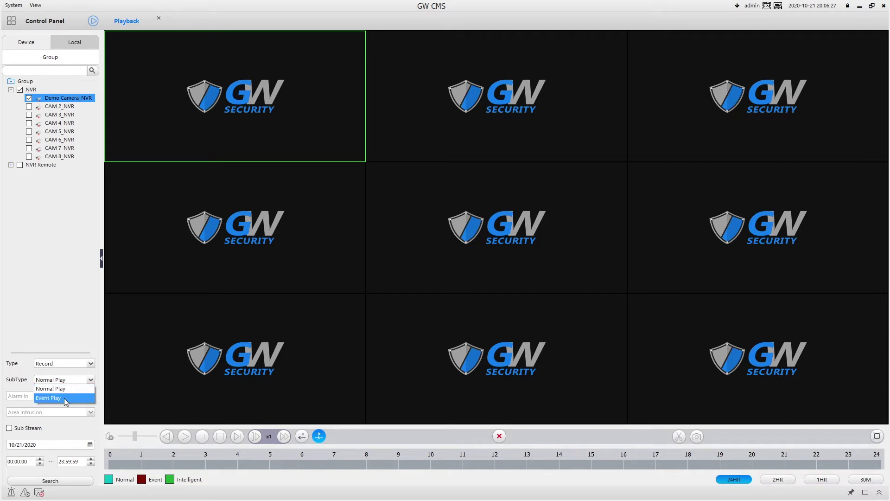
click(64, 397)
click(59, 396)
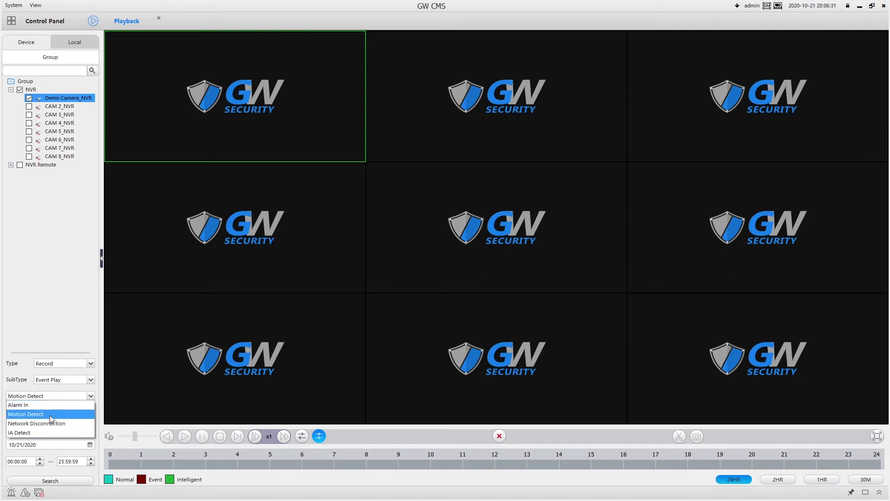
click(49, 415)
click(62, 397)
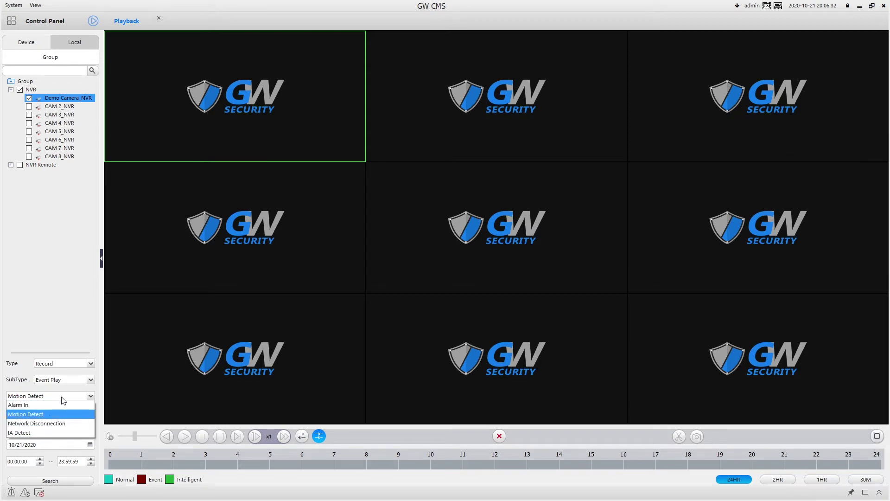
click(51, 432)
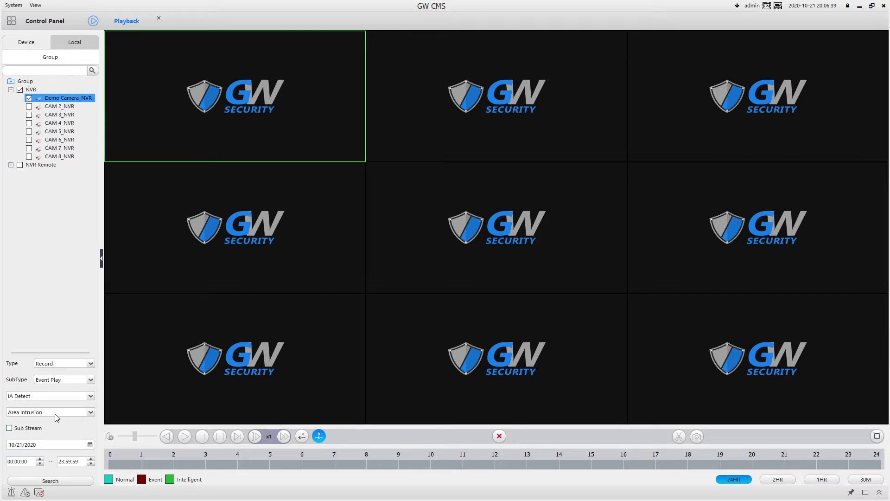
click(55, 413)
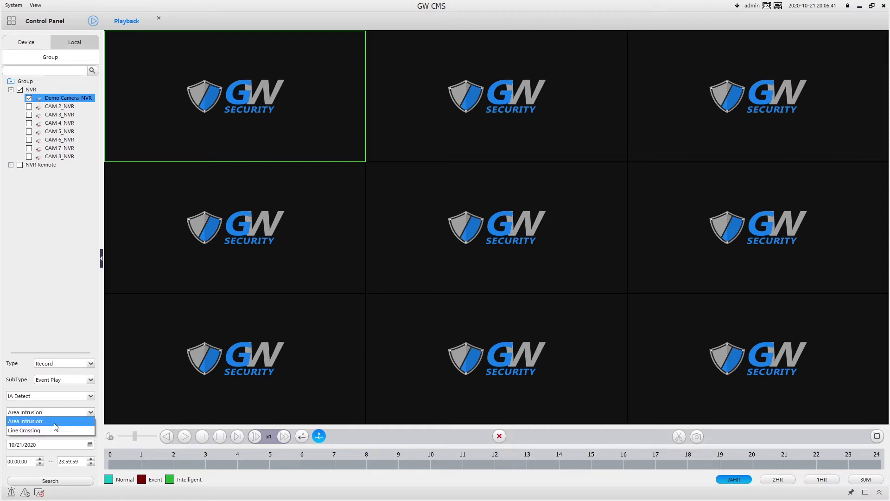
click(54, 430)
click(57, 413)
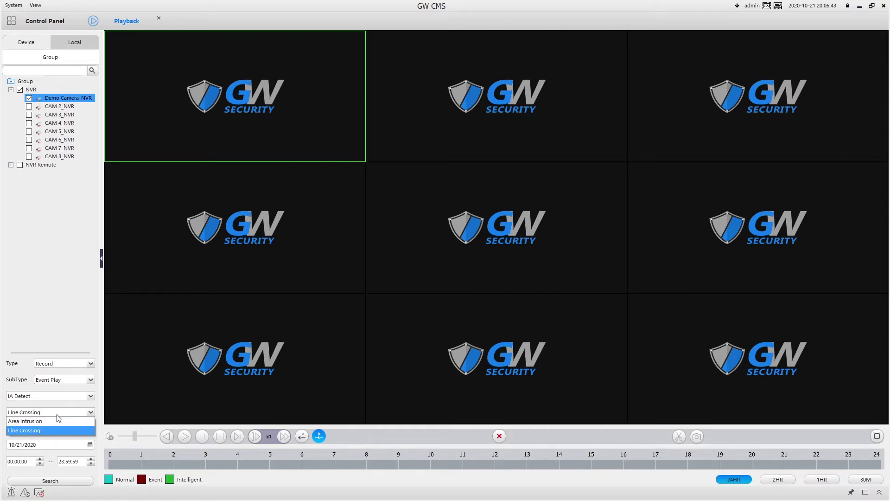
click(56, 421)
click(64, 385)
click(71, 391)
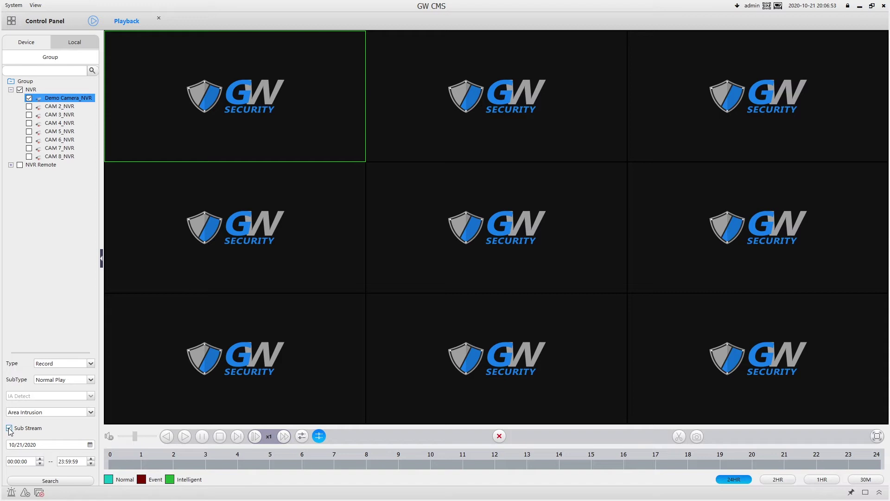
click(90, 445)
click(103, 395)
click(63, 479)
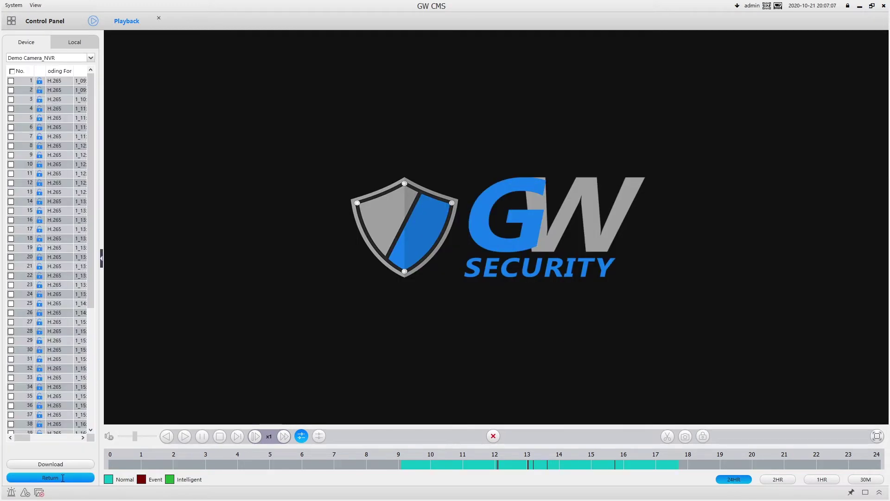
scroll(64, 134, down, 6)
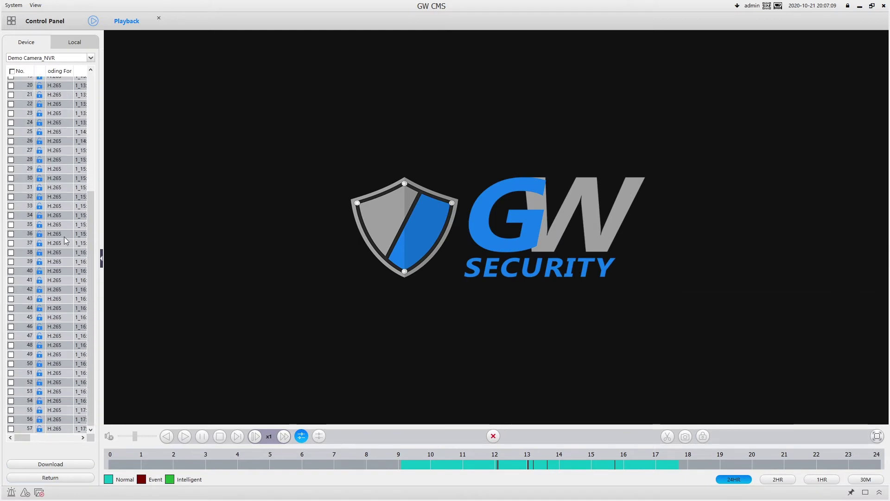
scroll(58, 347, up, 3)
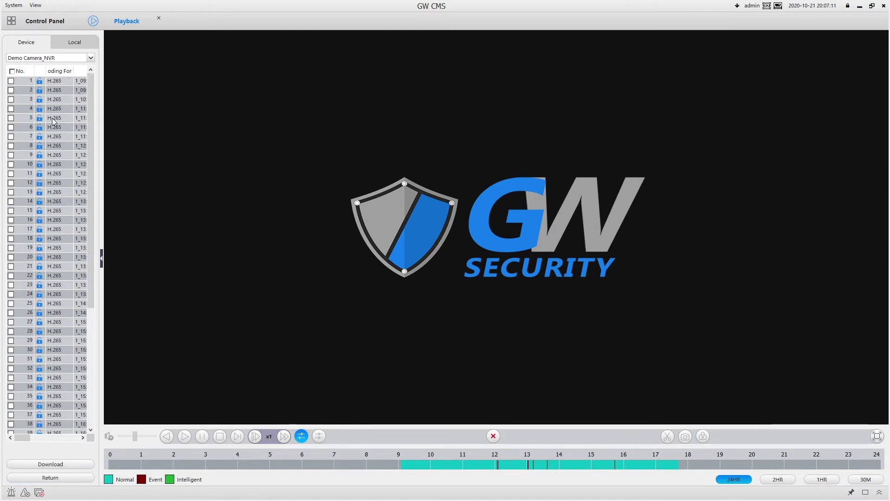
scroll(55, 122, down, 3)
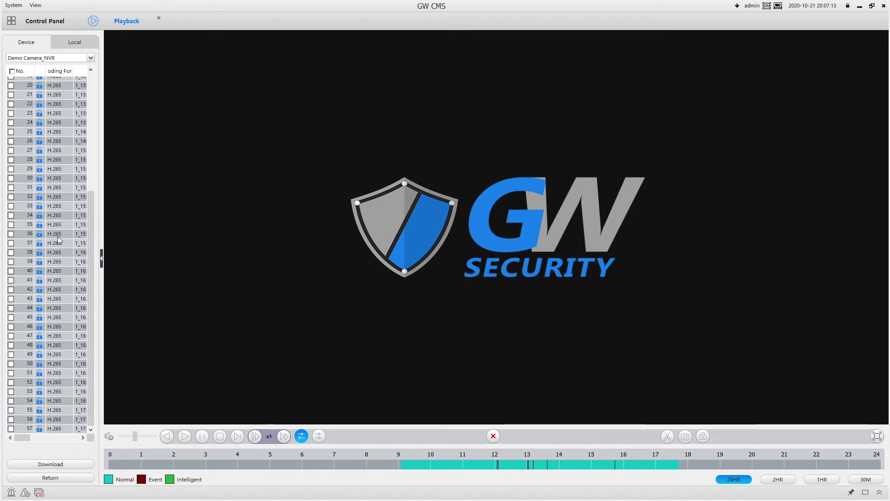
scroll(57, 243, up, 6)
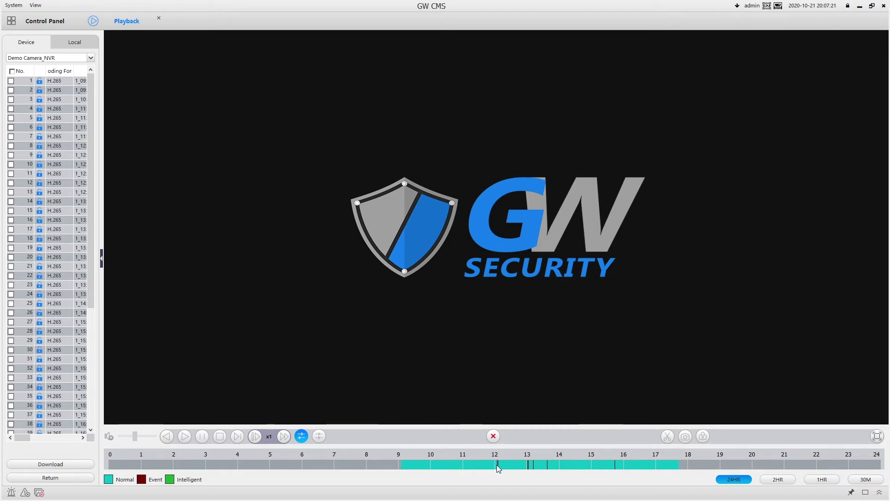
click(59, 474)
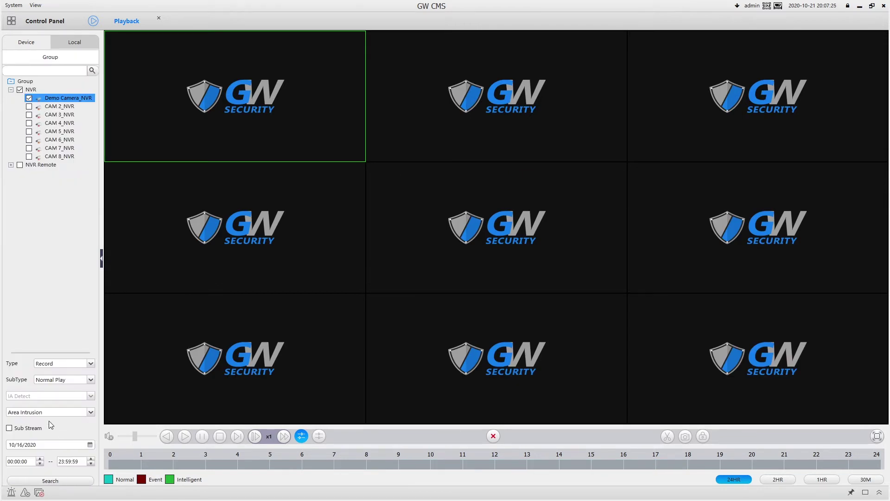
click(48, 398)
click(55, 396)
click(57, 414)
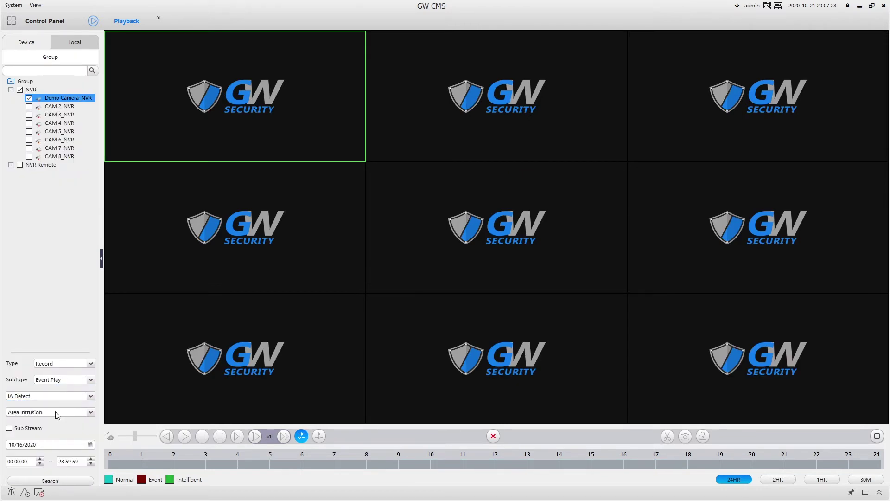
click(62, 479)
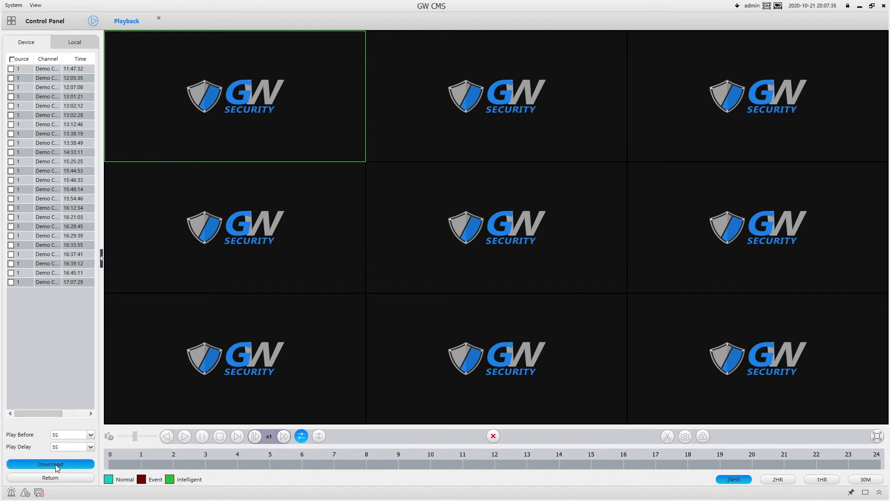
click(58, 480)
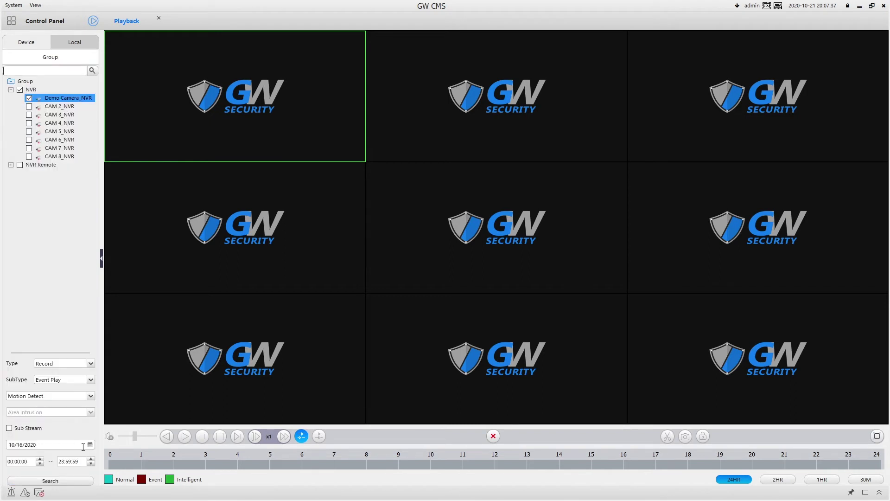
click(60, 379)
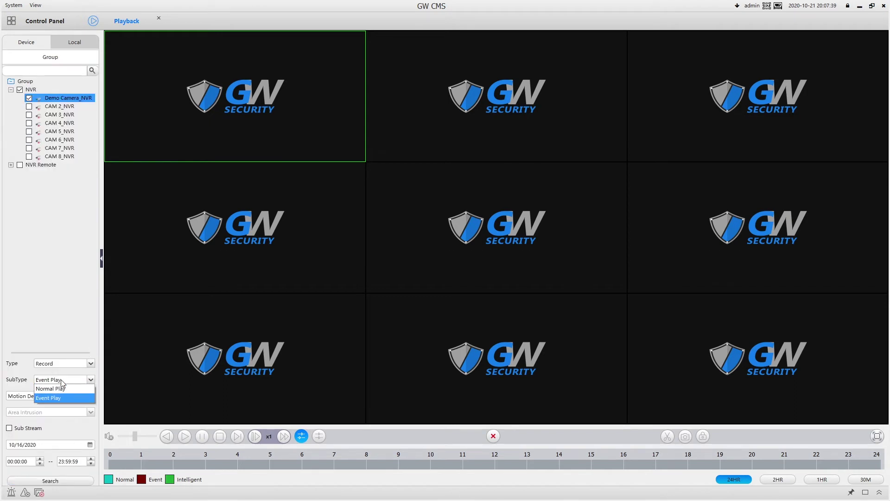
click(80, 385)
click(55, 479)
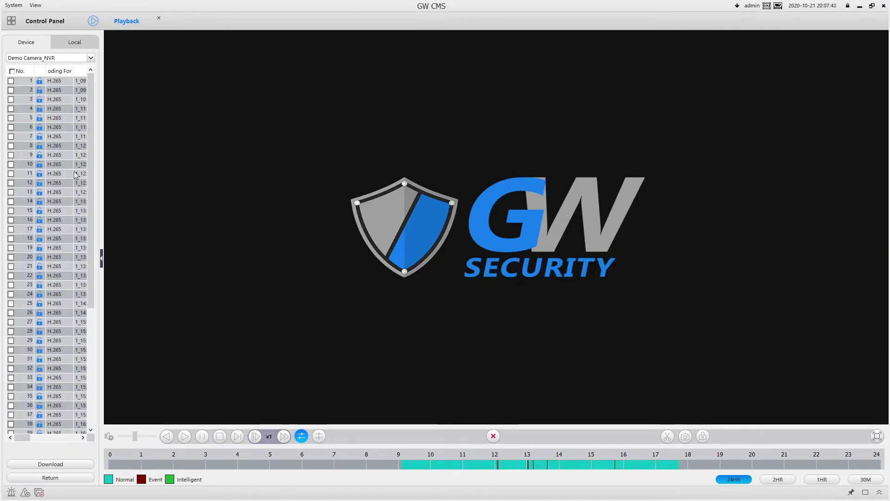
click(59, 132)
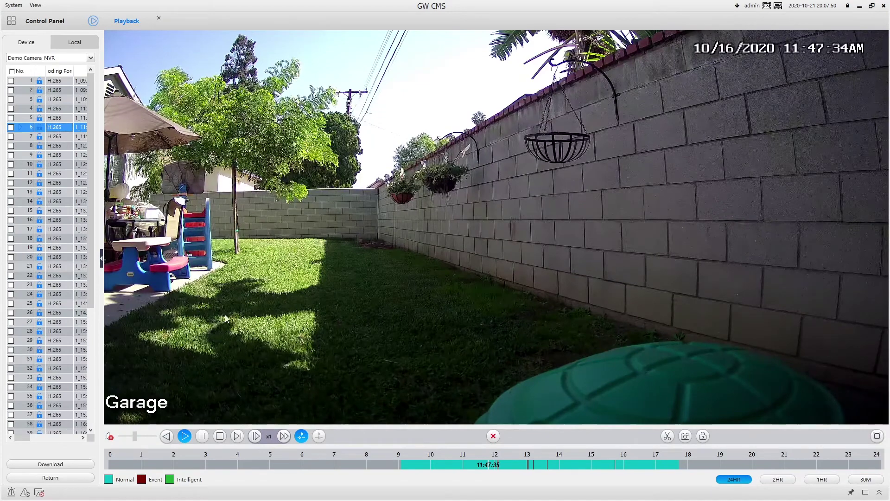
- Seek to about 09:51, play the second recording from 09:20, then pick the third recording
click(429, 472)
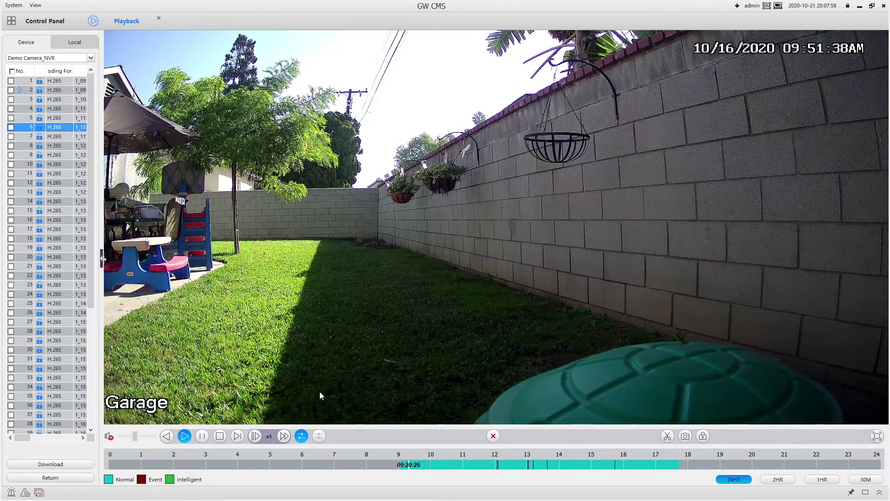
double_click(22, 94)
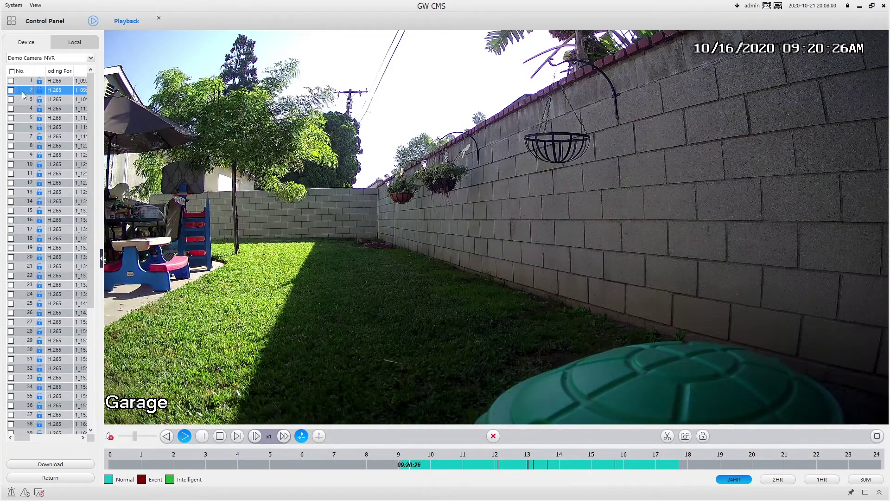
click(25, 99)
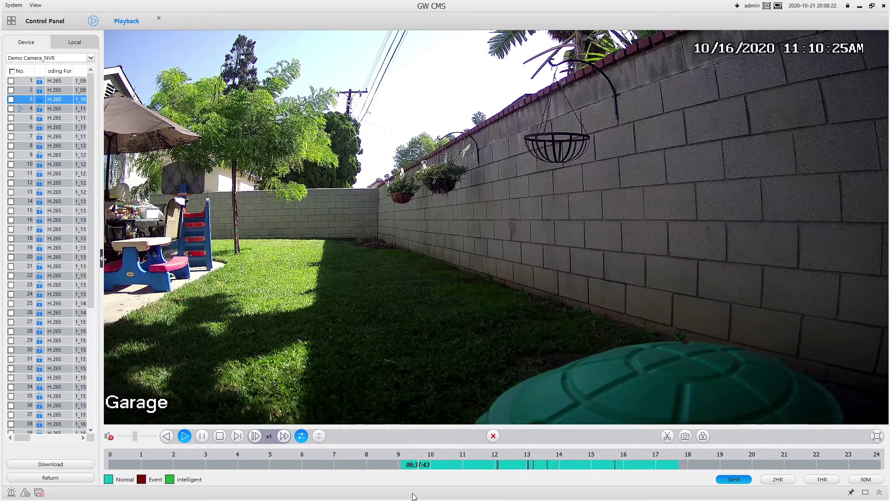
- Jump to 09:37:44 and narrow the timeline through 2HR and 1HR to 30M
click(413, 468)
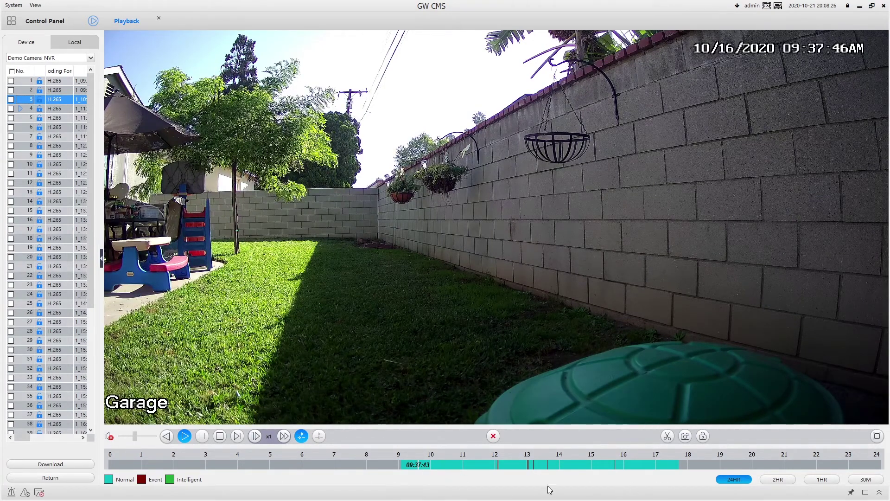
click(778, 480)
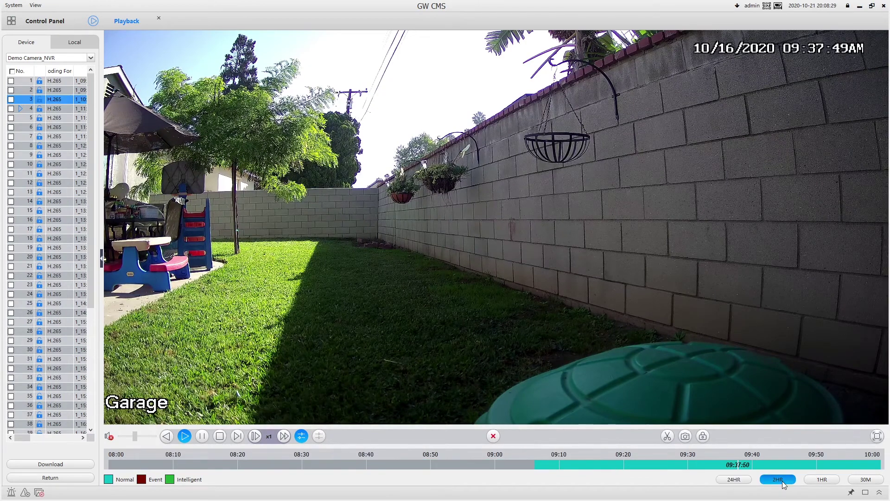
click(822, 480)
click(864, 482)
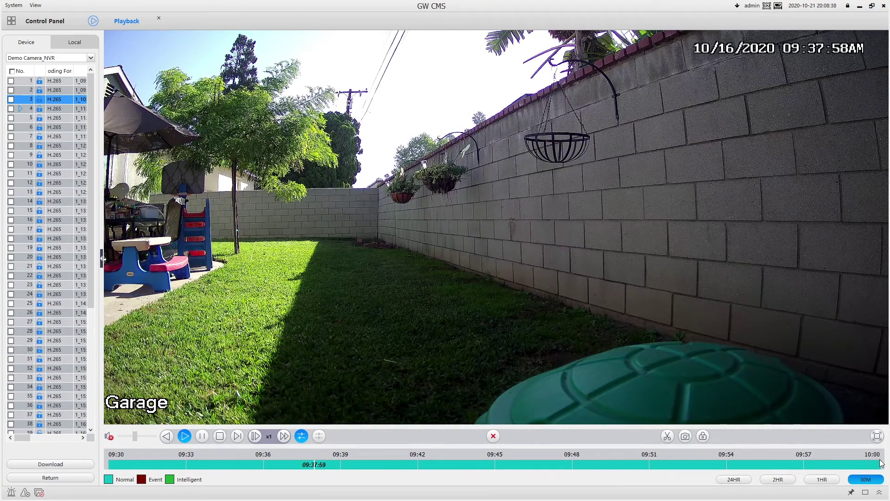
- Seek the Garage footage around 09:34 to 09:36 on the 30-minute timeline
click(243, 463)
click(217, 463)
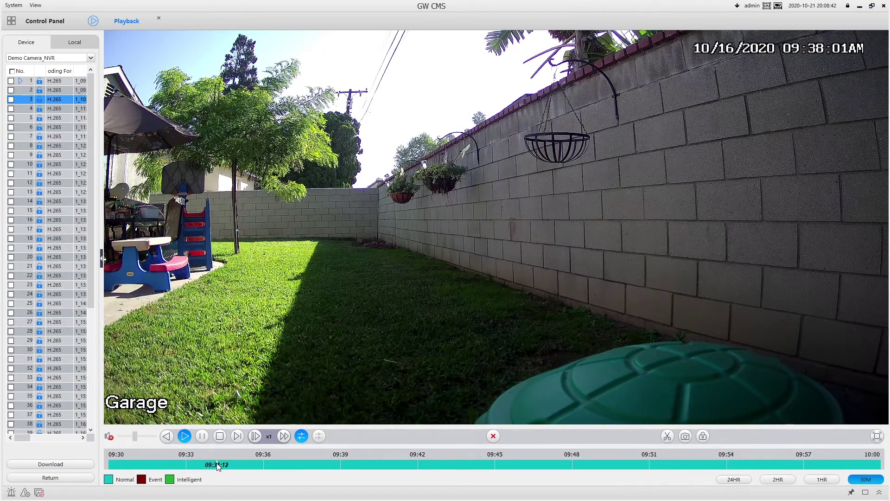
click(271, 467)
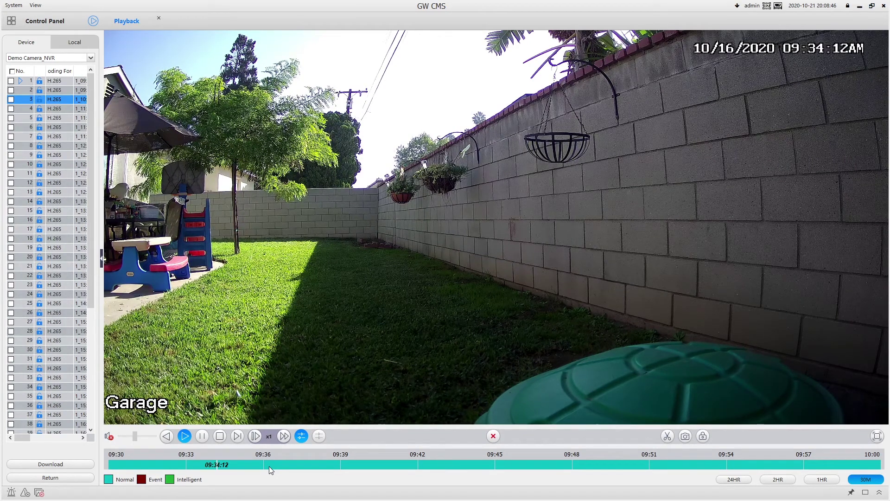
- Jump to 09:36:18, fast-forward at 4x, then stop the Garage playback
click(269, 465)
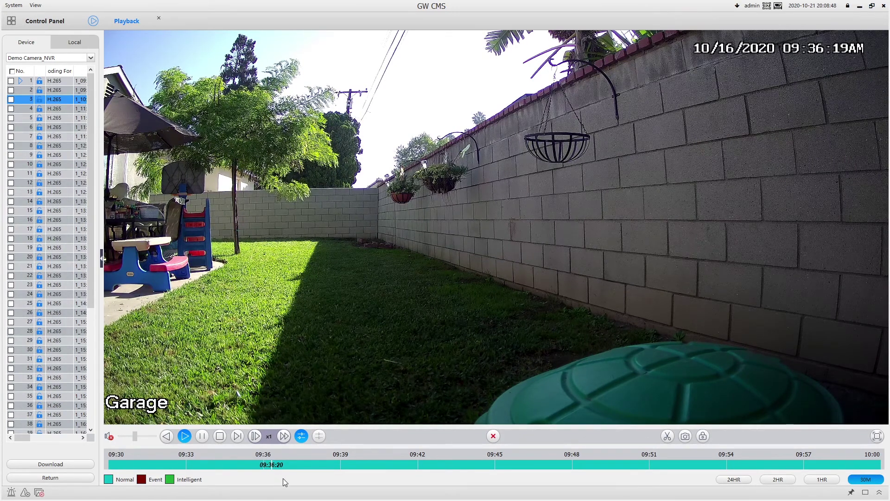
click(284, 436)
click(284, 436)
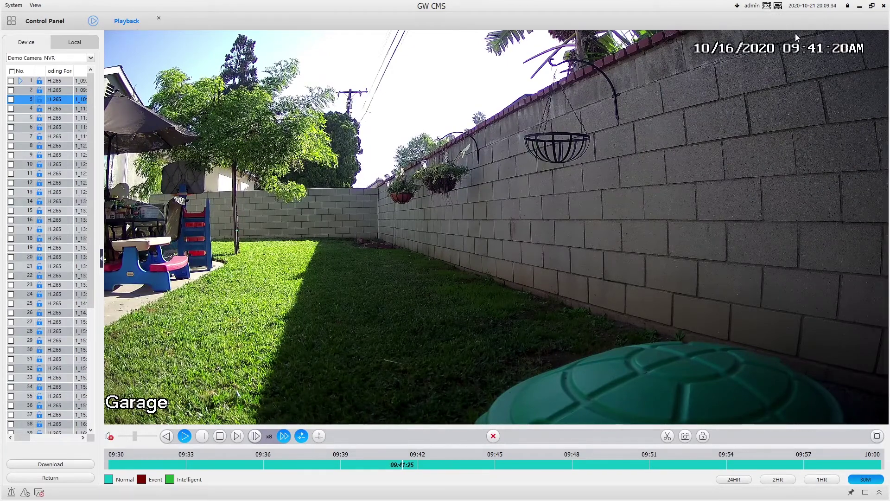
click(220, 435)
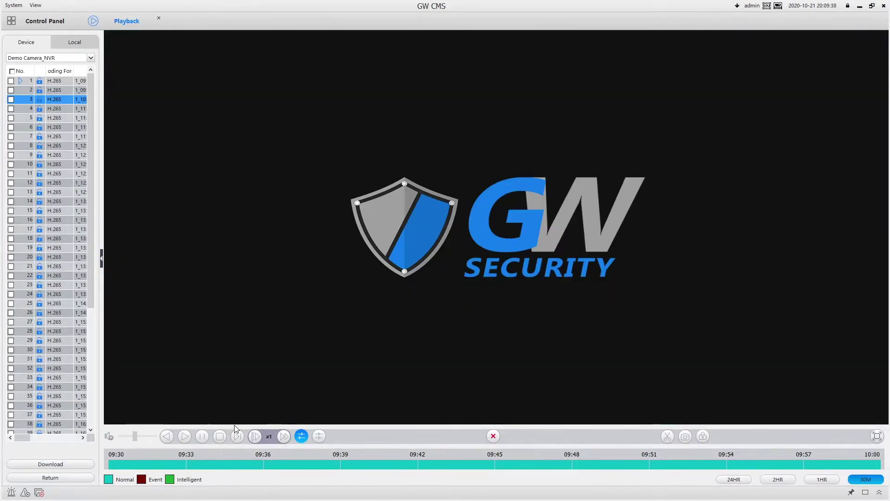